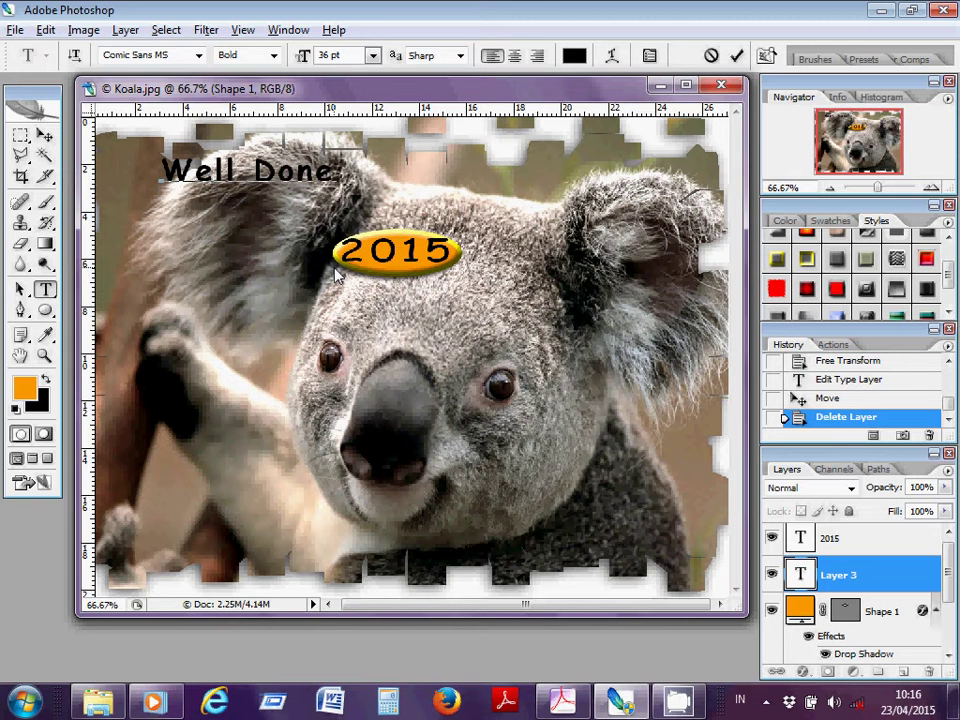
Step: Continue the heading text after "Well Done" so it reads "Well Done is Better Than Said"
text(is Be)
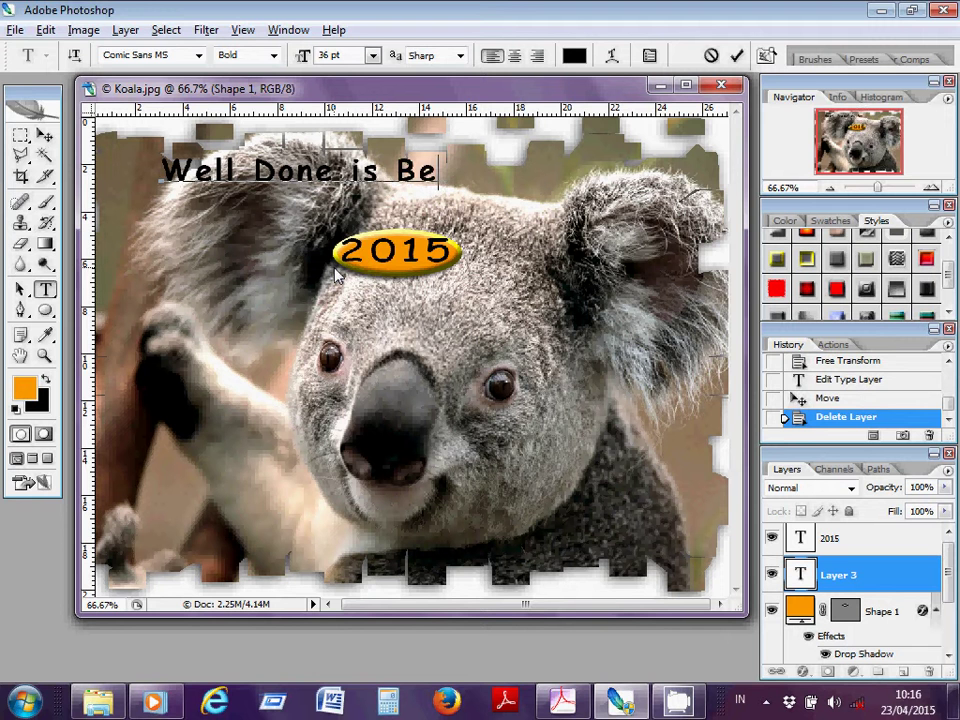
text(tter)
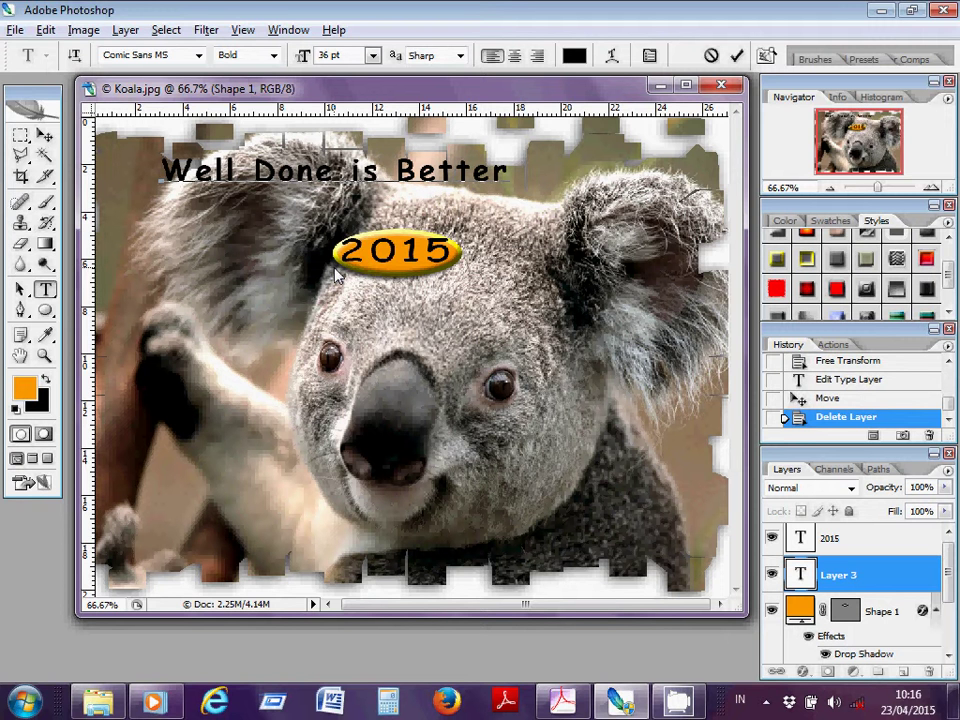
text( Than)
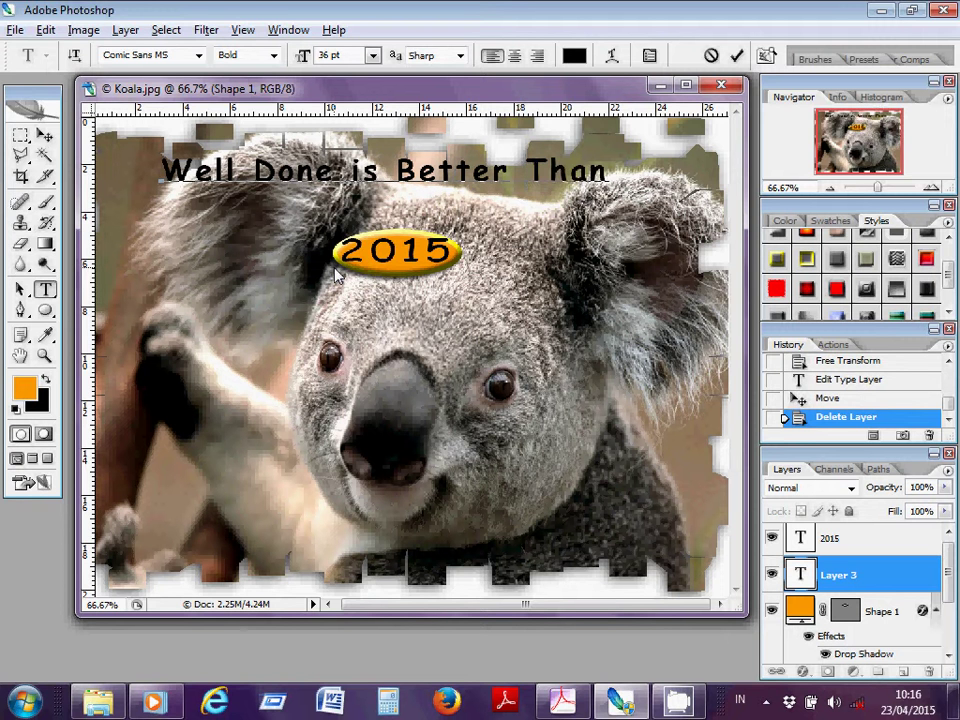
text( Said)
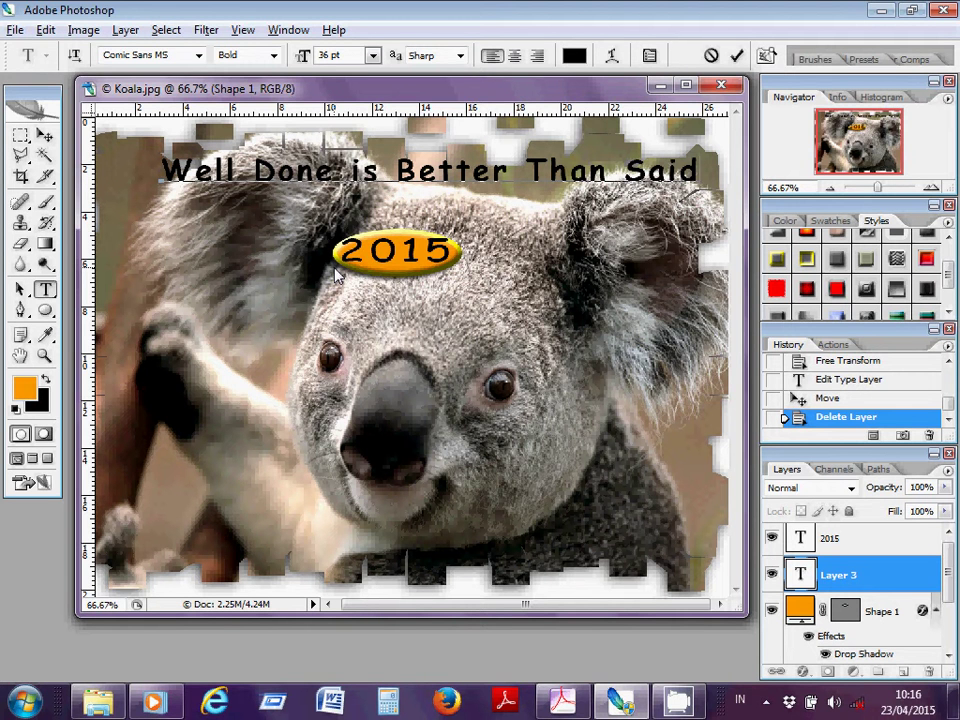
Step: Switch to the tutorial PDF in Adobe Acrobat, check the slogan in the finished calendar example on page 18, and return to Photoshop
key(alt+Tab)
key(alt+Tab)
key(alt+Tab)
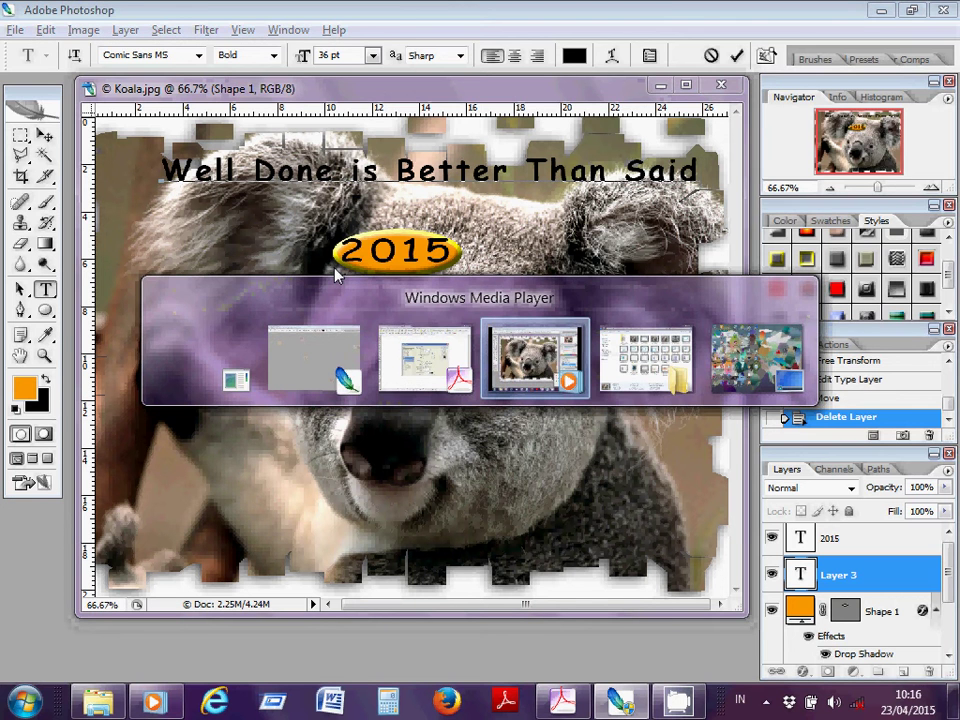
key(alt+shift+Tab)
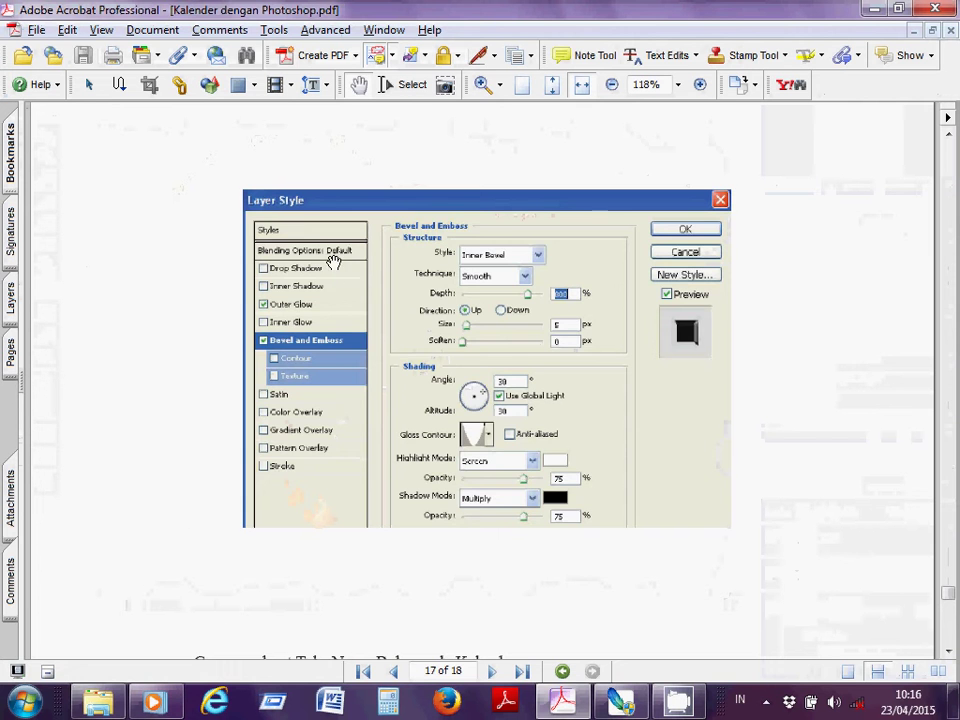
scroll(347, 285, down, 15)
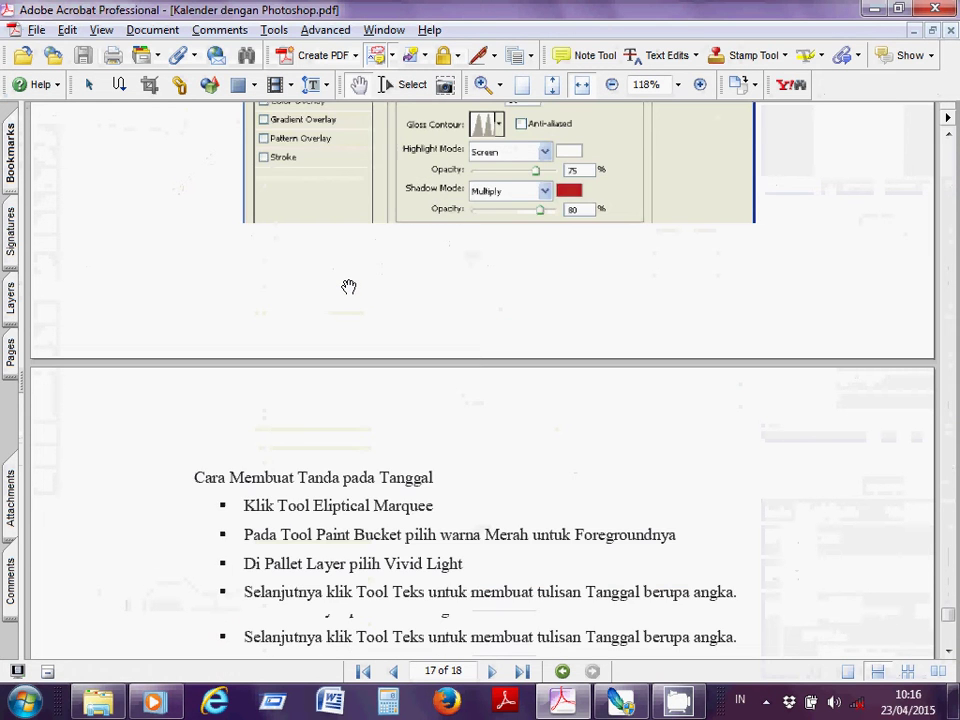
scroll(348, 287, down, 8)
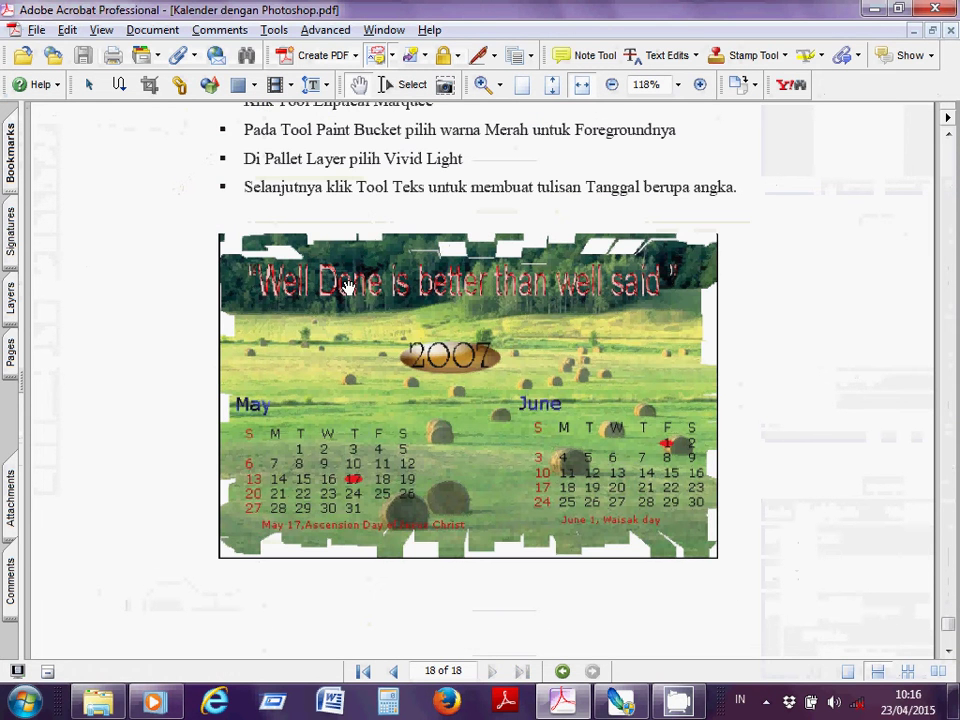
key(alt+Tab)
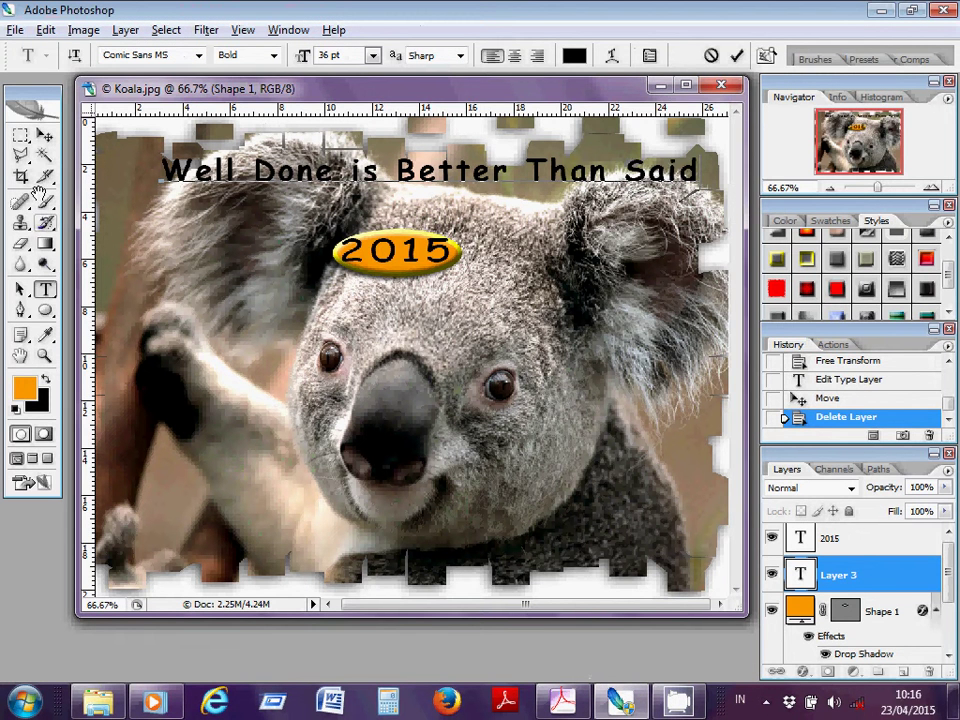
Step: Insert "Well" before "Said" so the heading reads "Well Done is Better Than Well Said", and commit the text
click(44, 288)
click(622, 172)
text(E)
key(BackSpace)
key(BackSpace)
text(W )
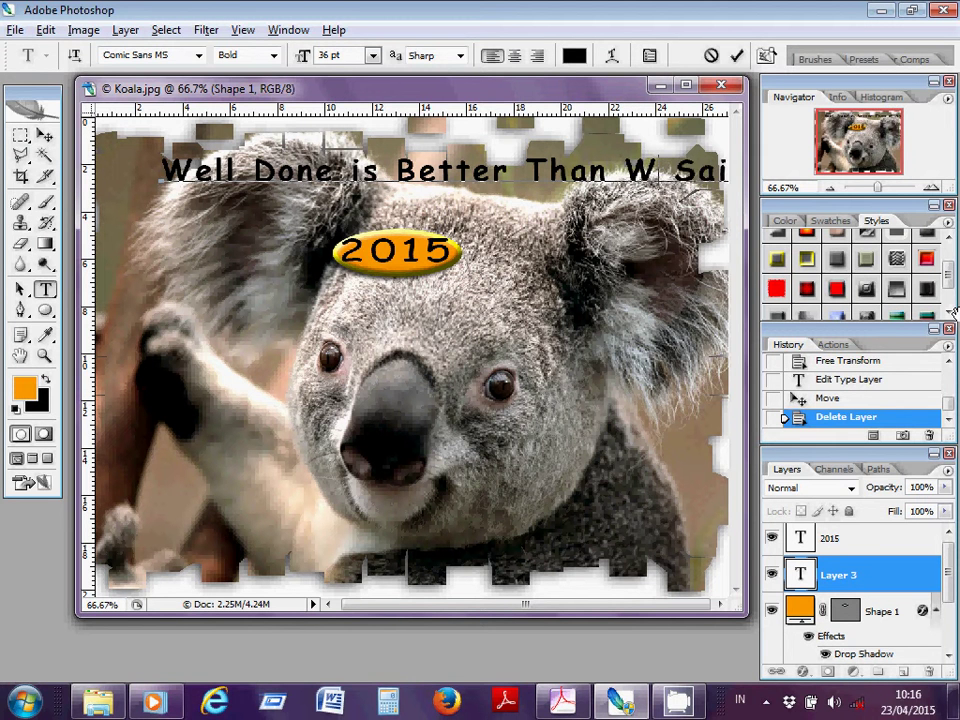
text(ell)
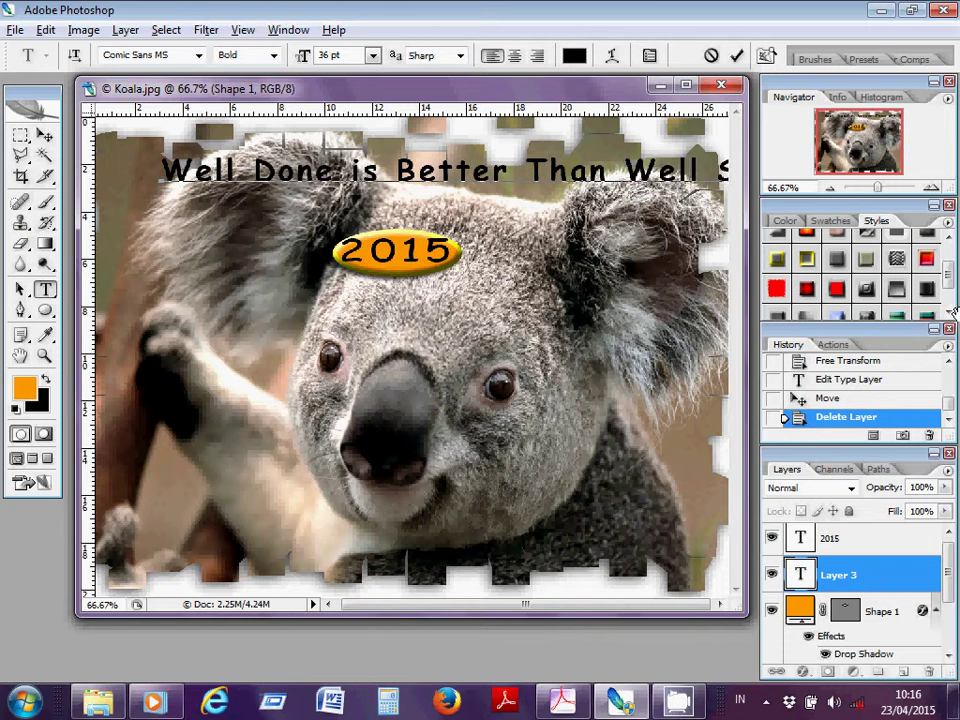
click(44, 135)
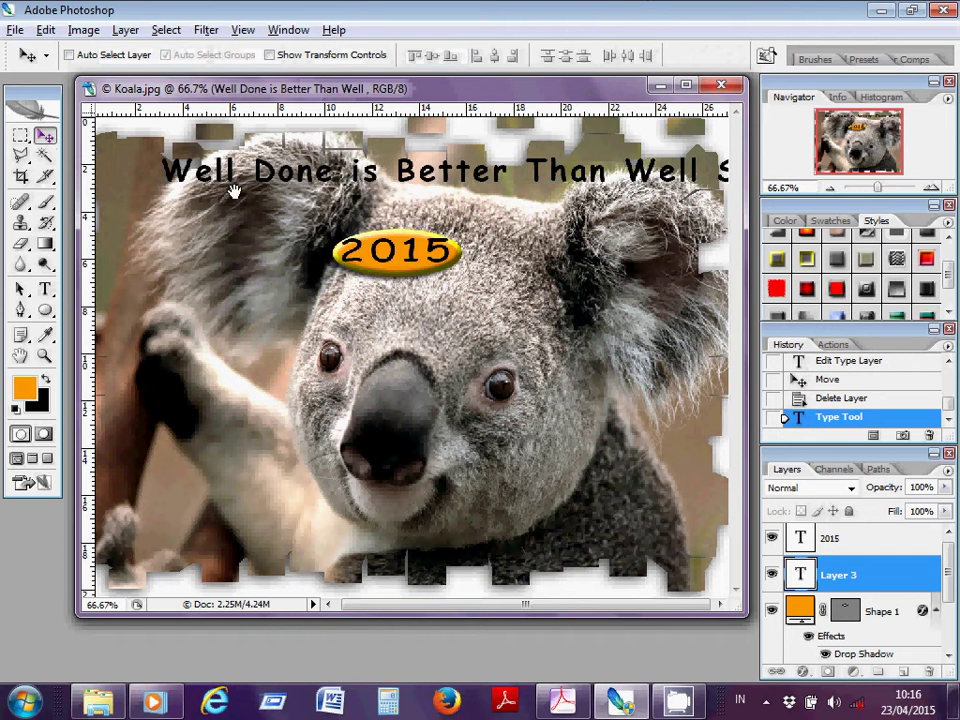
Step: Scale the heading to about 90% width and 207% height and centre it across the top of the picture
drag(312, 166, 262, 170)
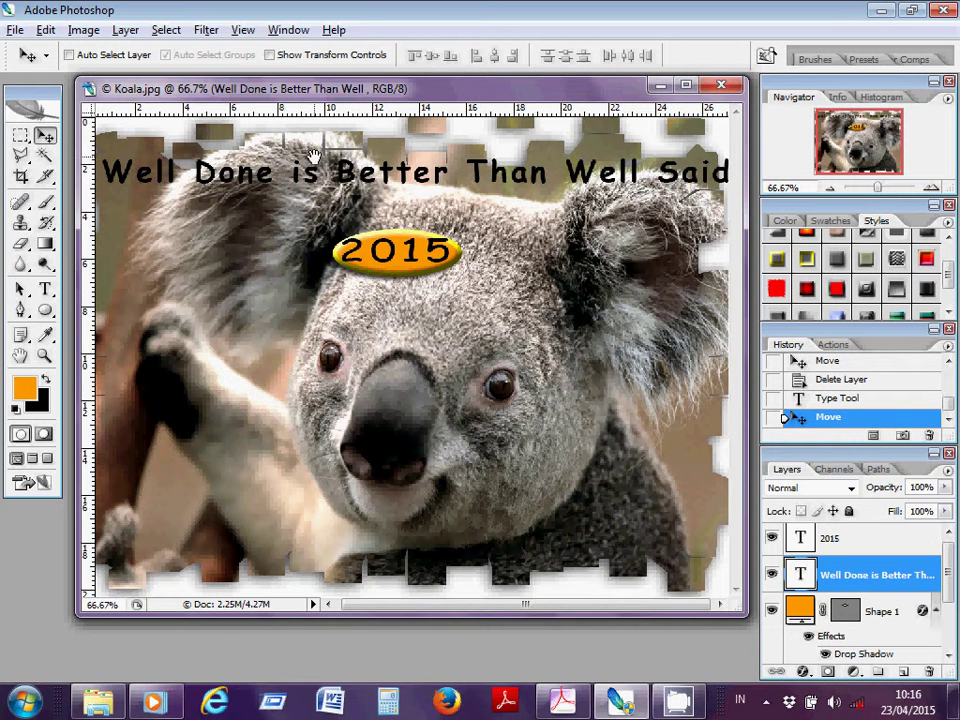
key(ctrl+t)
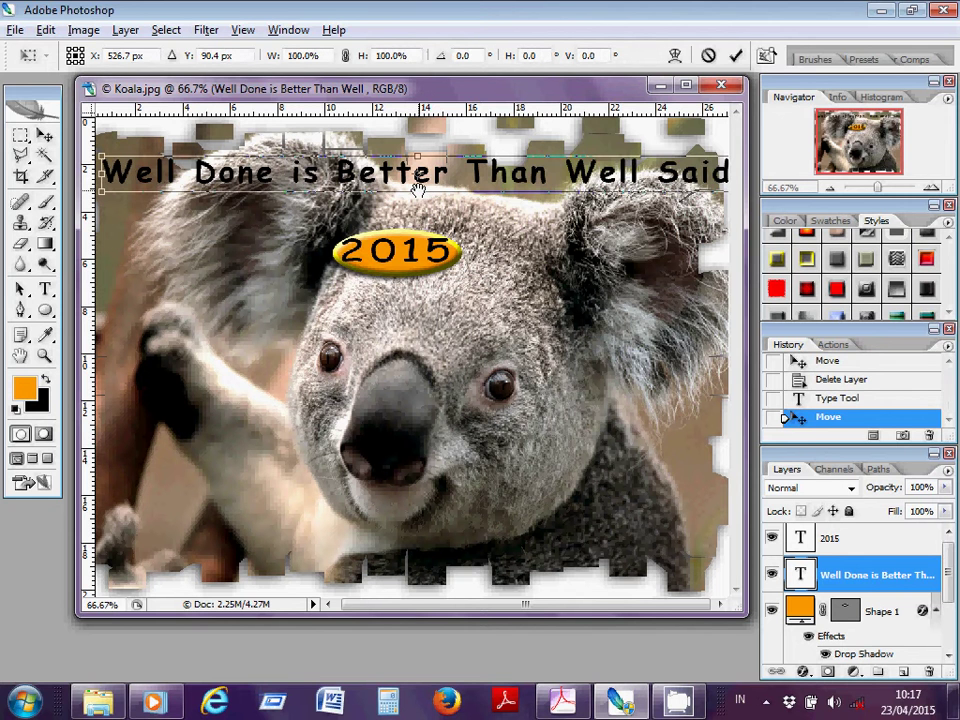
drag(418, 190, 418, 228)
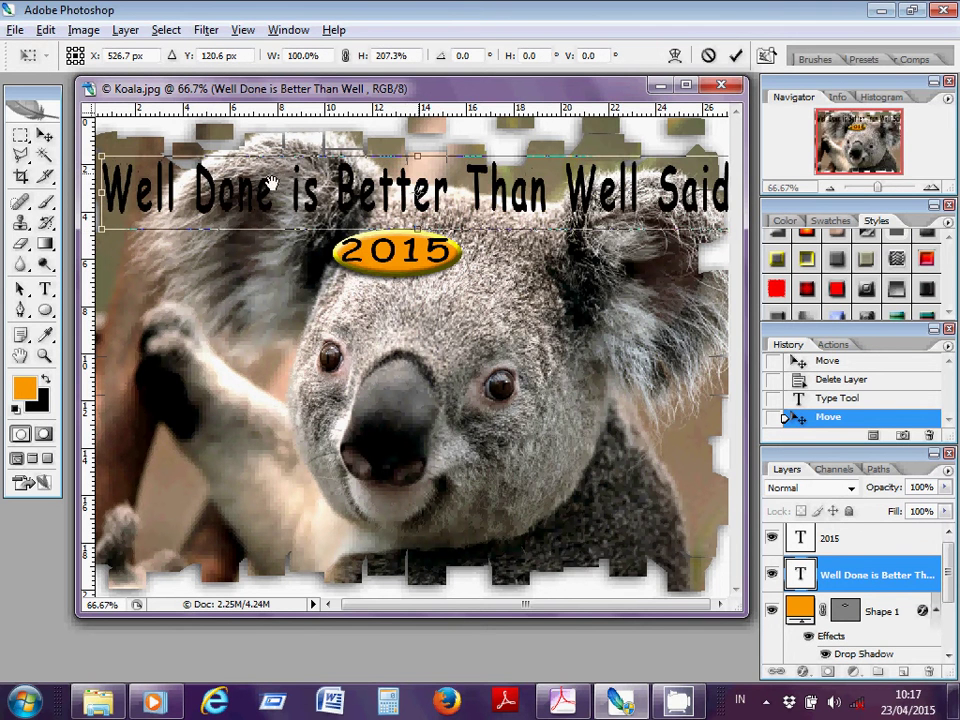
drag(99, 190, 166, 190)
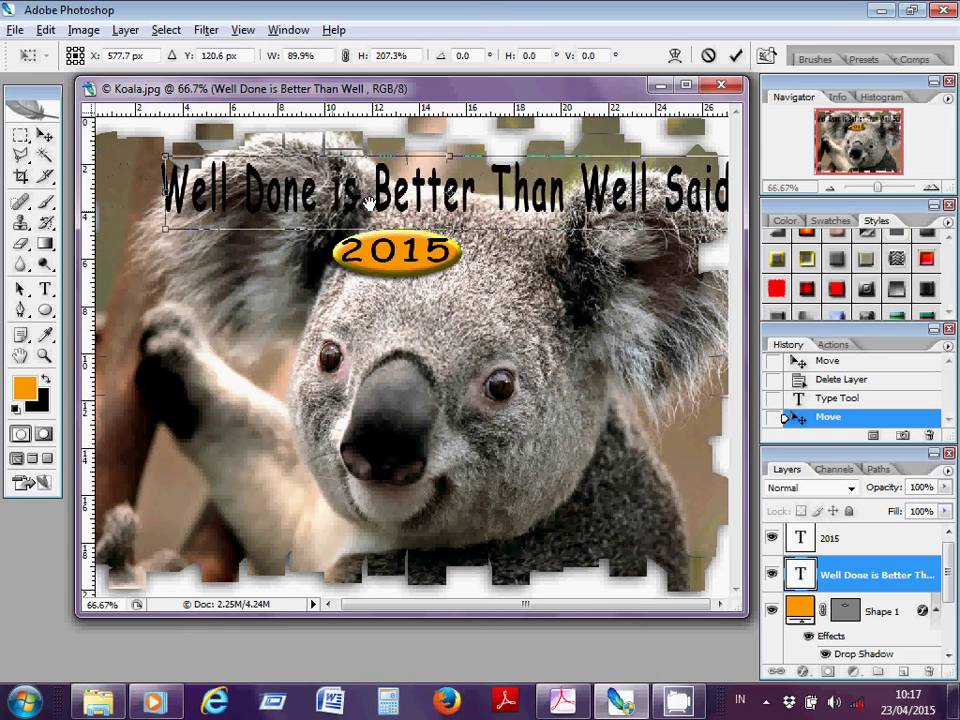
drag(386, 197, 356, 184)
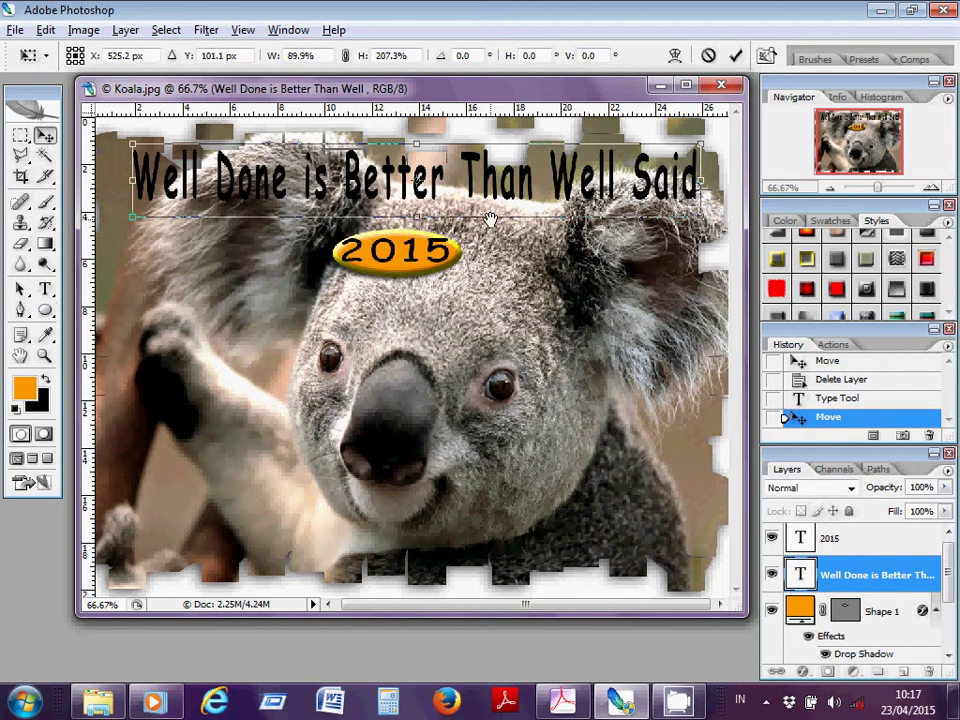
key(Return)
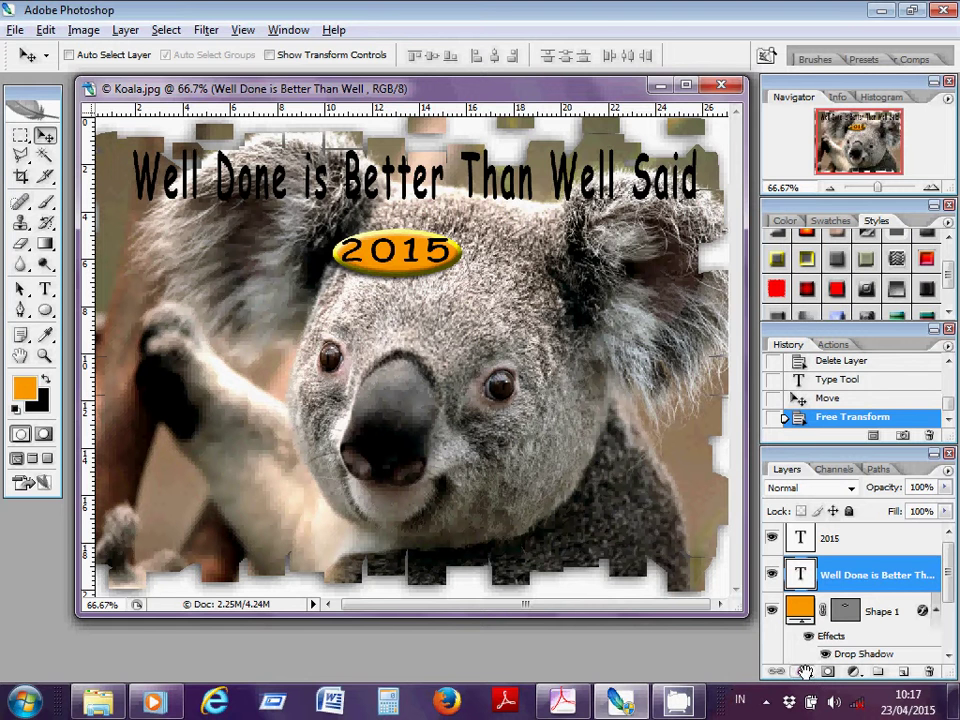
Step: Apply a red (ff0000) Color Overlay to the heading layer and turn on Bevel and Emboss
click(805, 671)
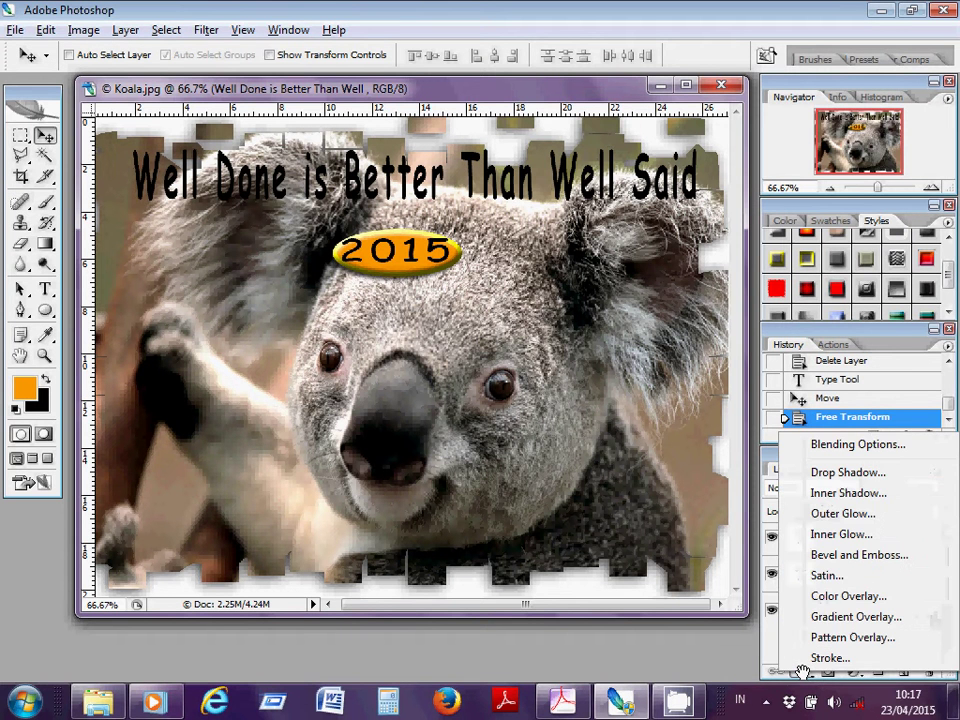
click(836, 597)
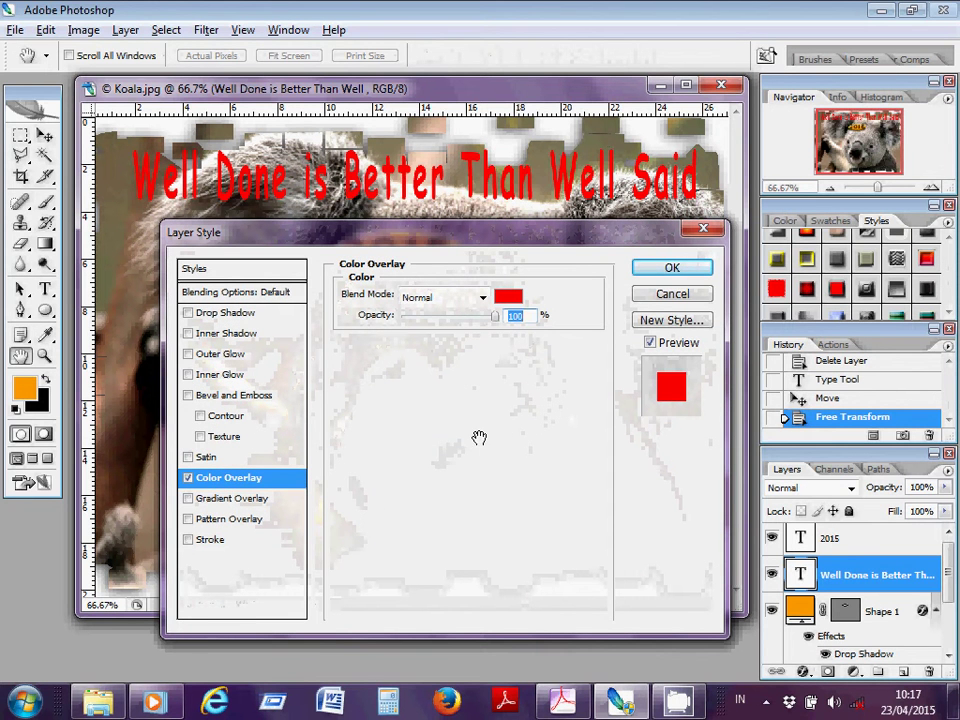
click(508, 296)
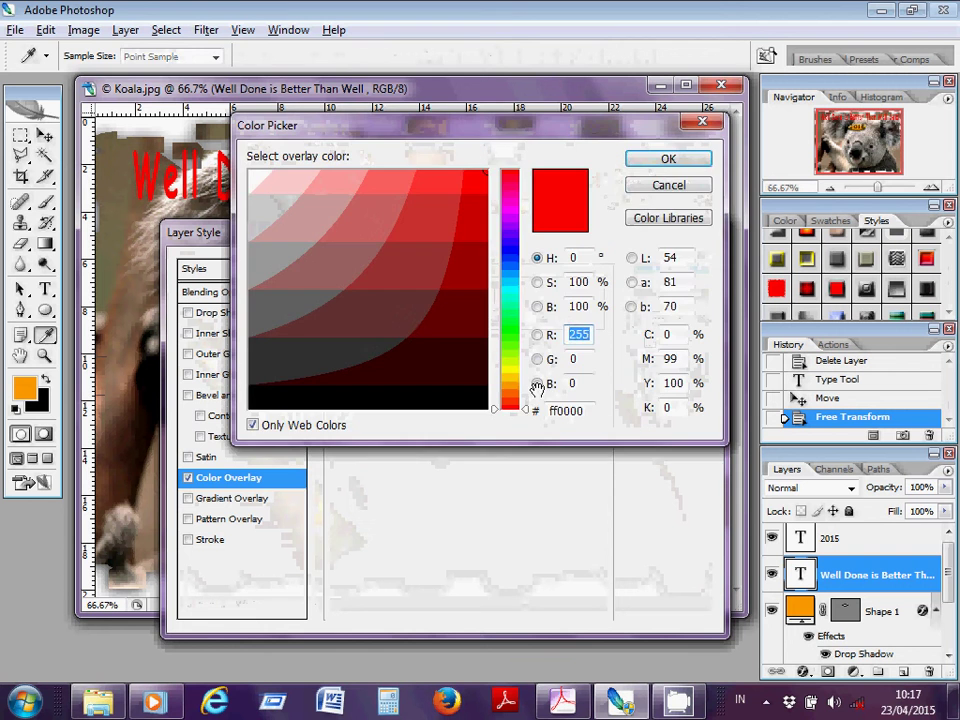
click(704, 157)
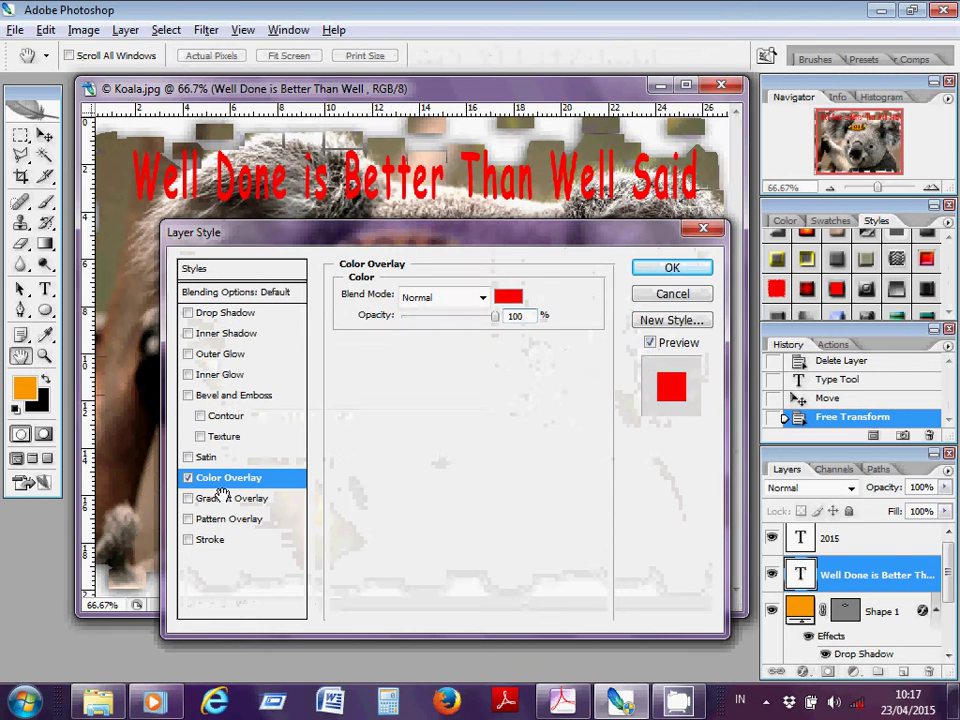
click(210, 396)
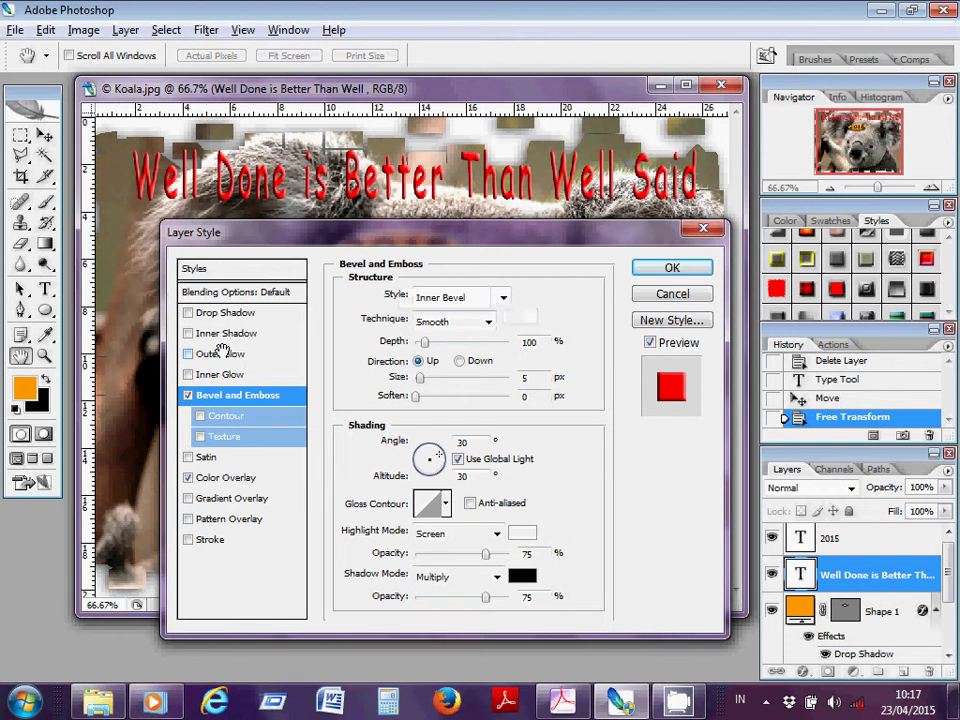
Step: Add an Outer Glow to the heading layer with the glow colour set to black (000000)
click(222, 353)
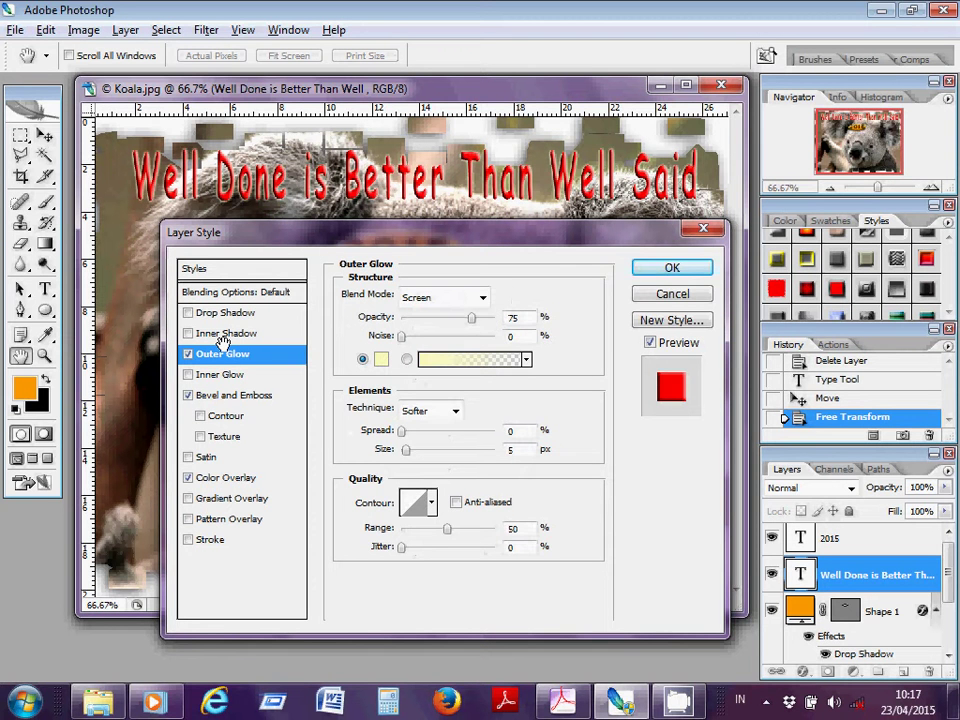
click(381, 358)
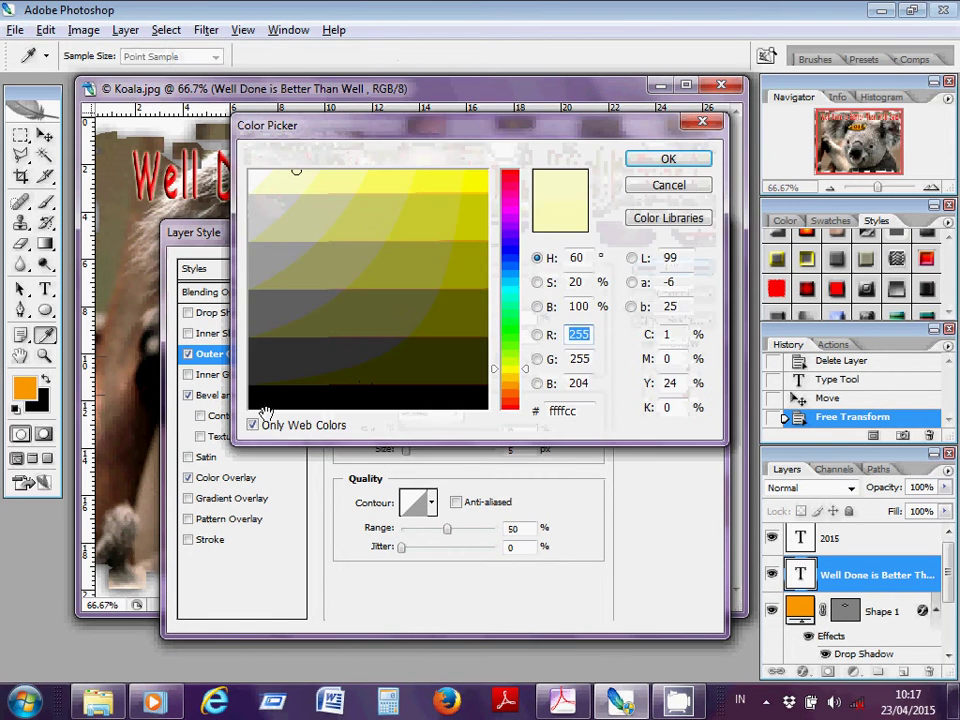
click(255, 404)
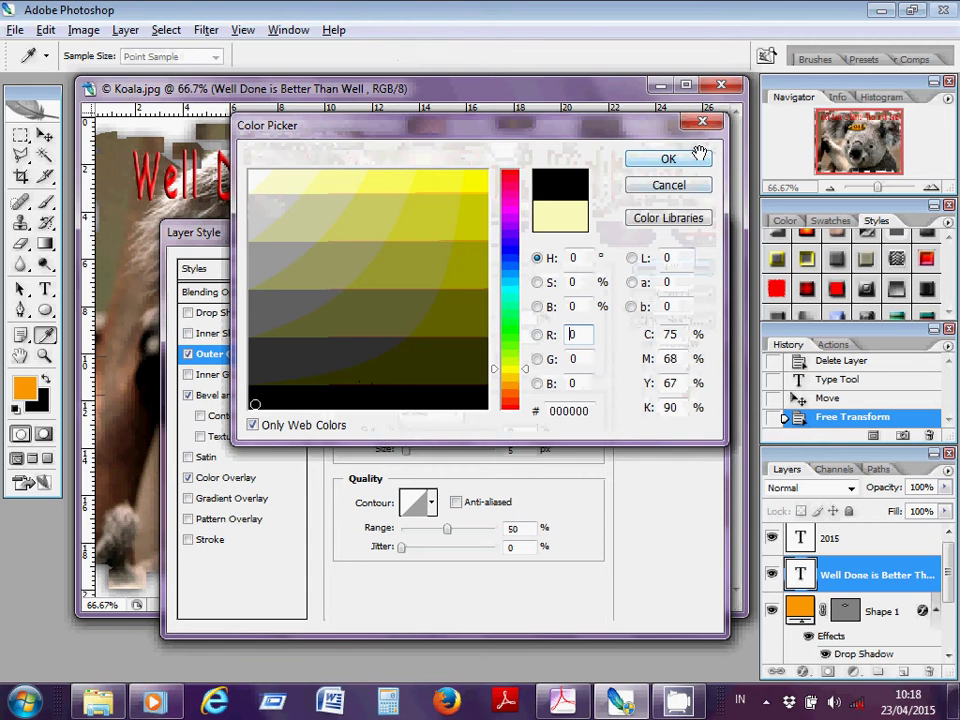
click(700, 160)
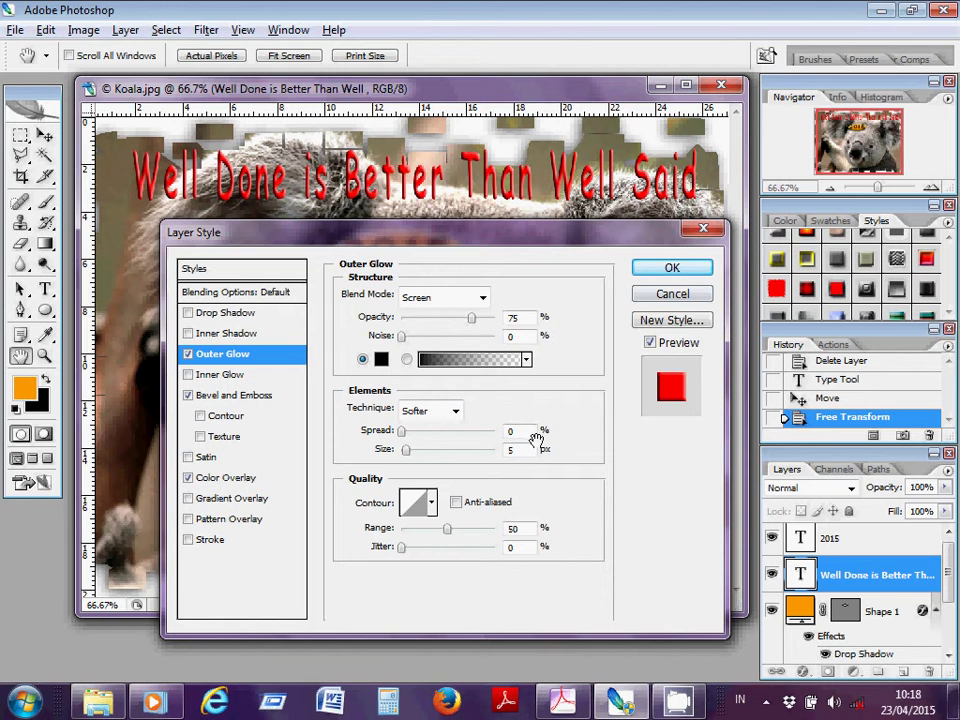
Step: Set the heading's Bevel and Emboss to the inverted-cone gloss contour and a white shadow colour
click(243, 394)
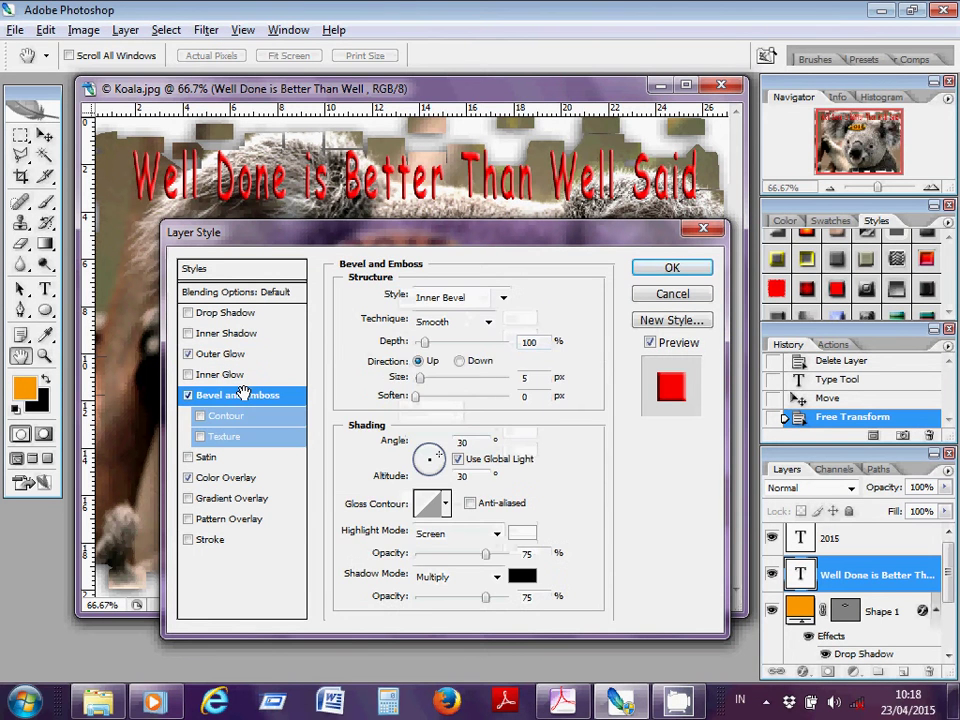
click(446, 502)
click(398, 545)
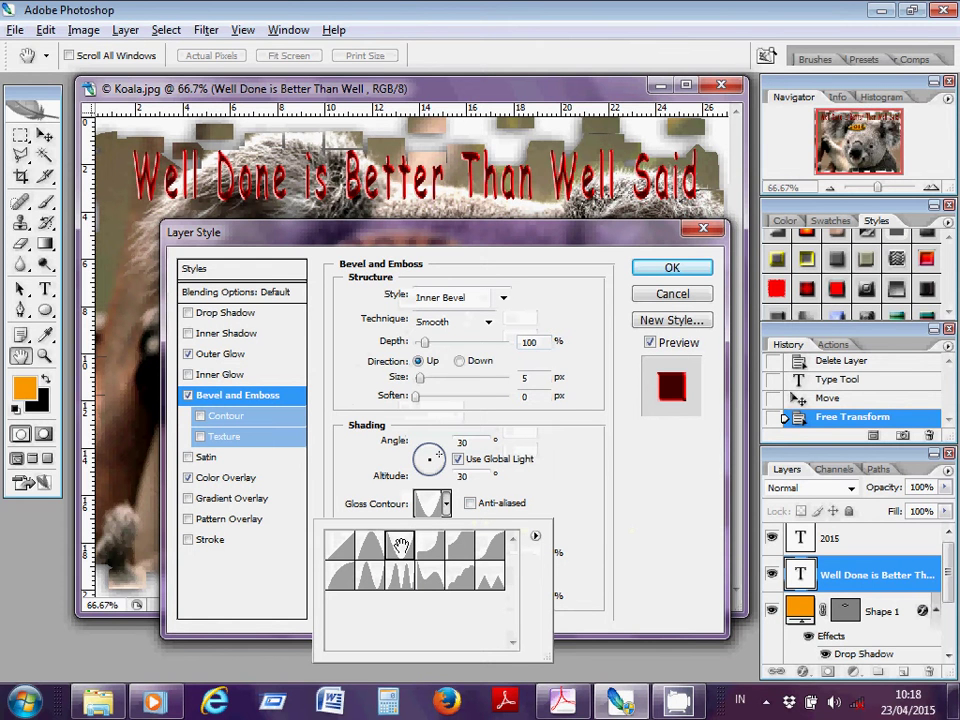
click(653, 497)
click(525, 577)
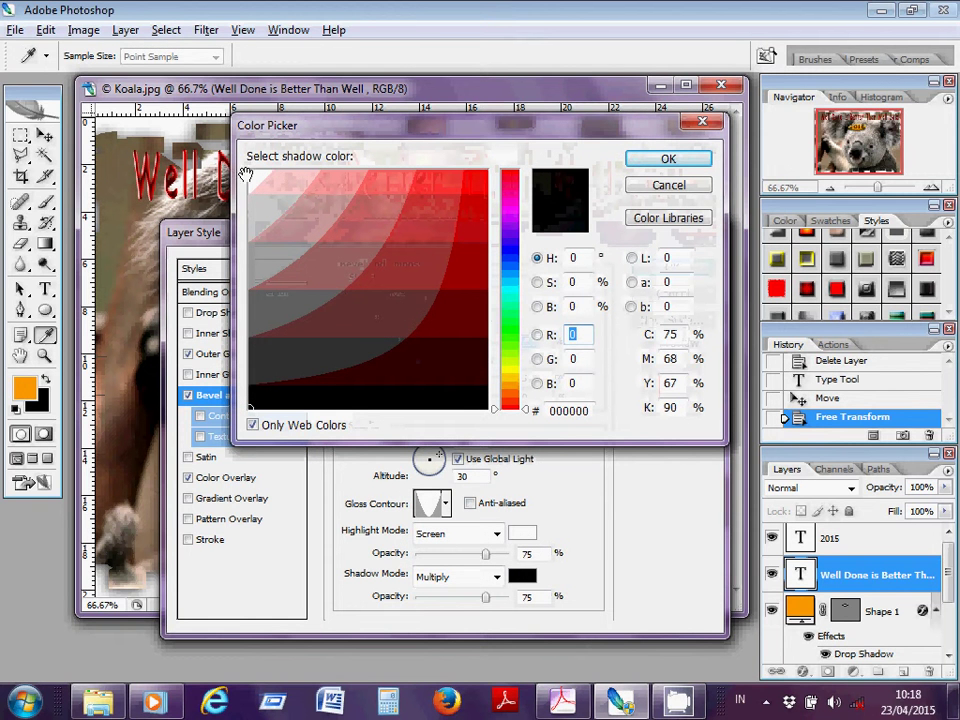
click(253, 175)
click(660, 158)
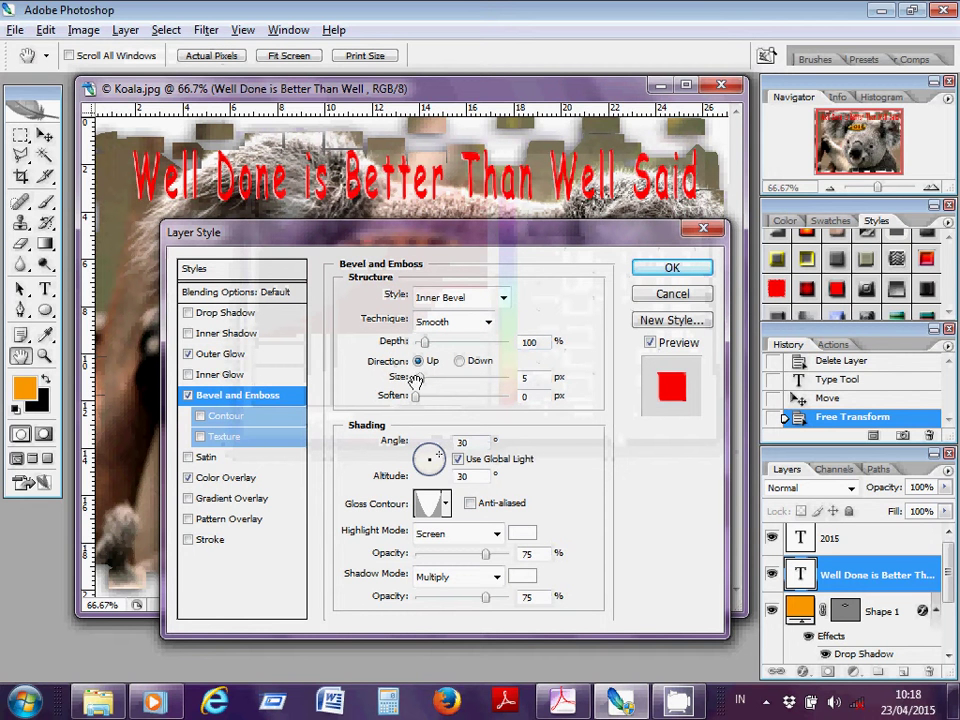
Step: Set the heading's Bevel and Emboss depth to 570% and its size to about 66 px
mouse_move(415, 378)
mouse_down()
mouse_move(432, 378)
mouse_move(399, 373)
mouse_move(420, 378)
mouse_up()
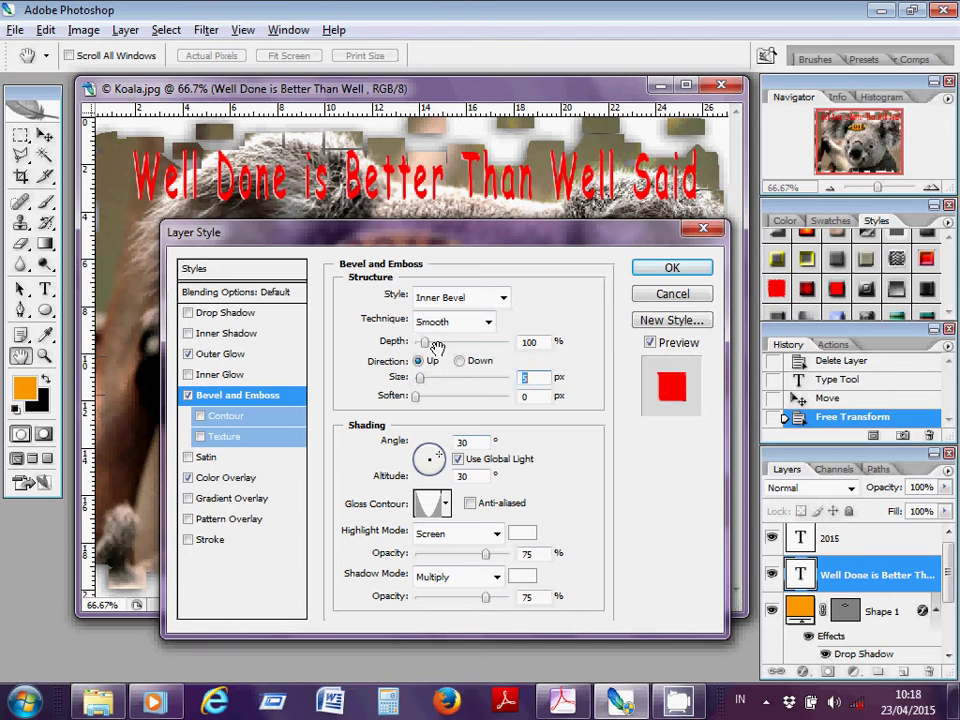
drag(426, 339, 469, 345)
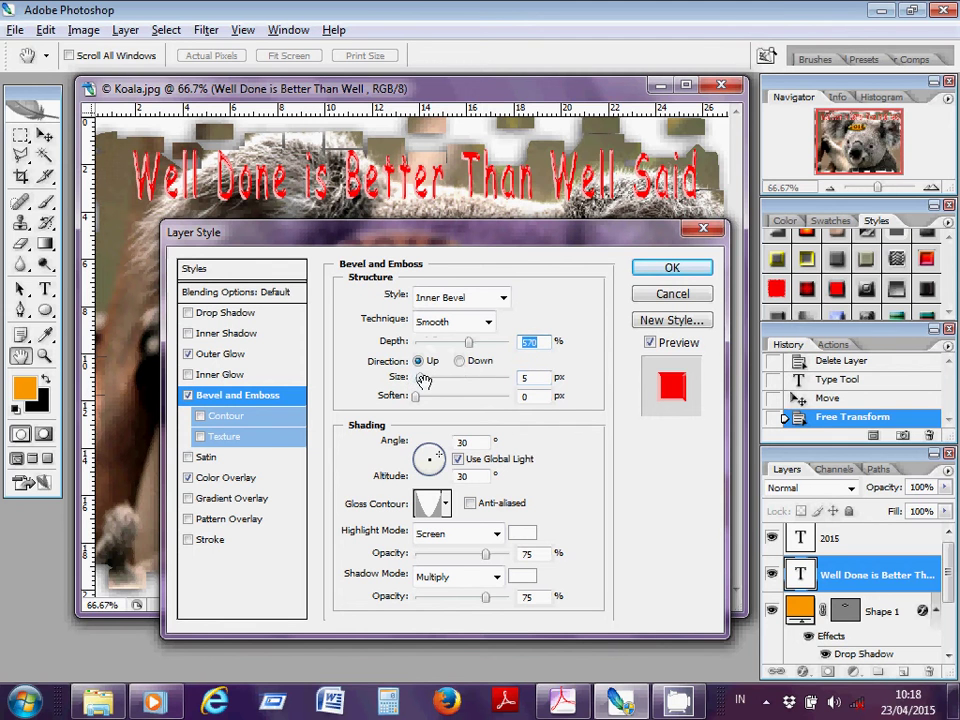
drag(420, 379, 446, 379)
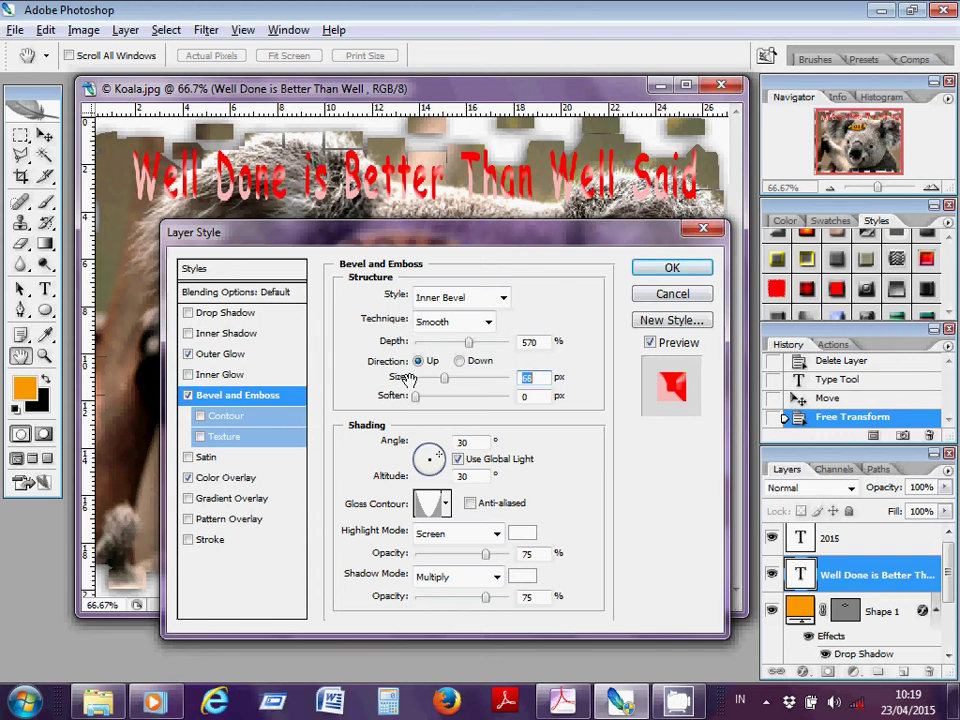
Step: Set the shadow colour of the heading's Bevel and Emboss to red (ff0000)
click(215, 353)
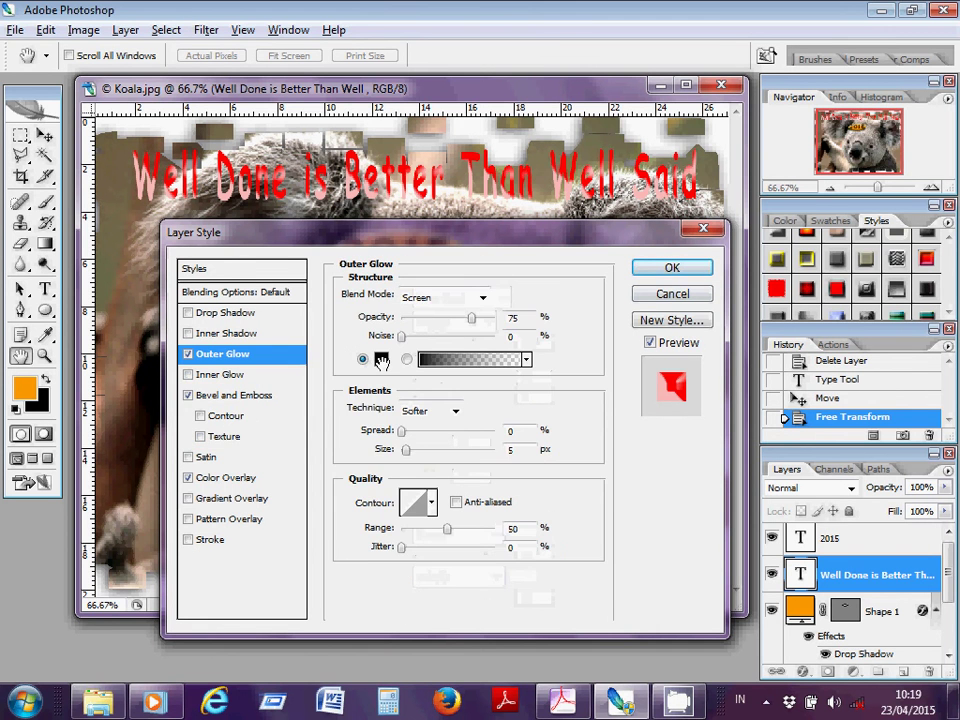
click(262, 396)
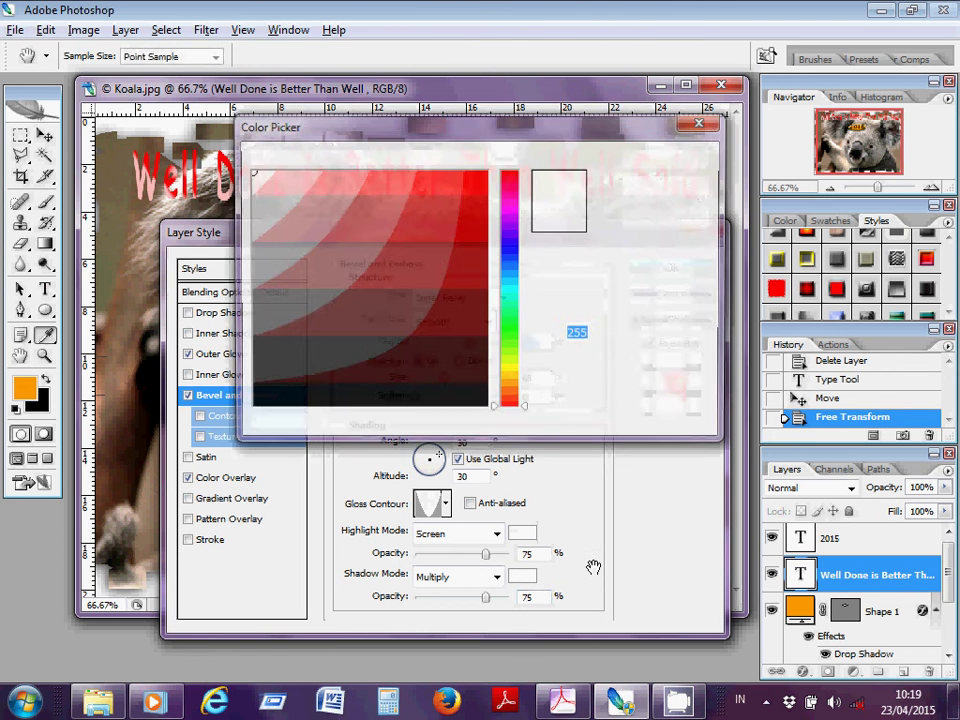
click(486, 172)
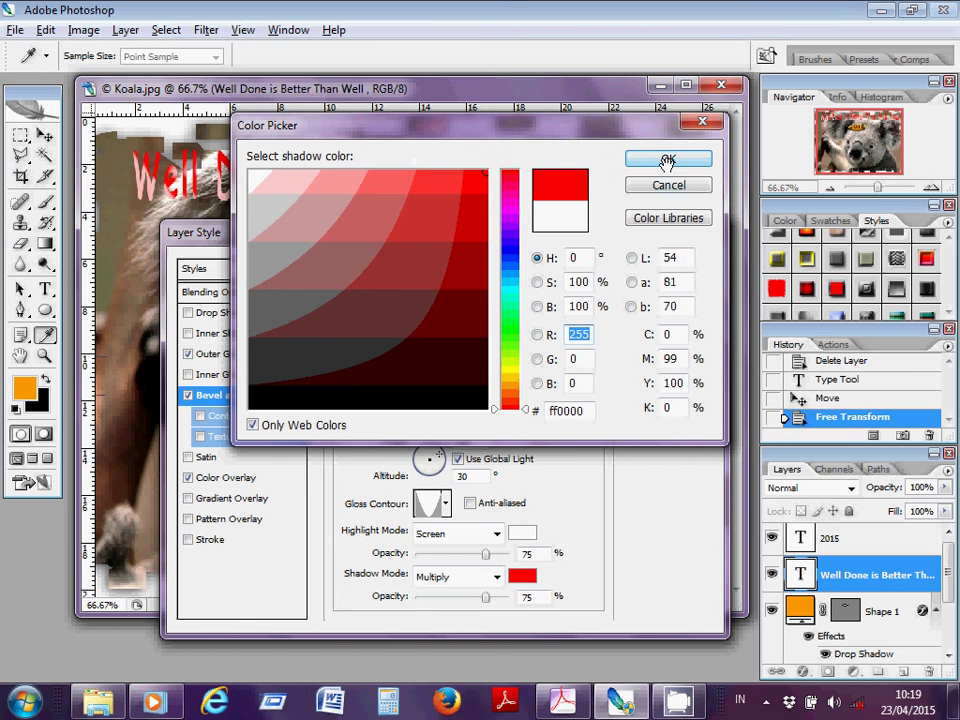
click(667, 160)
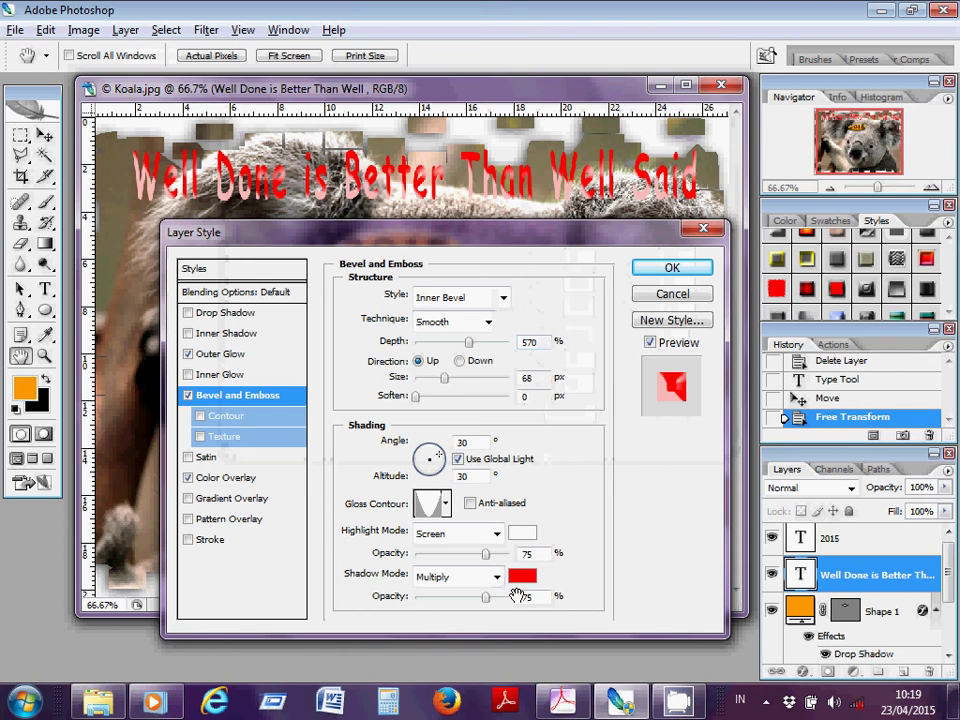
Step: Review the heading's Color Overlay, Bevel and Emboss, and Outer Glow settings and apply the layer style
click(210, 478)
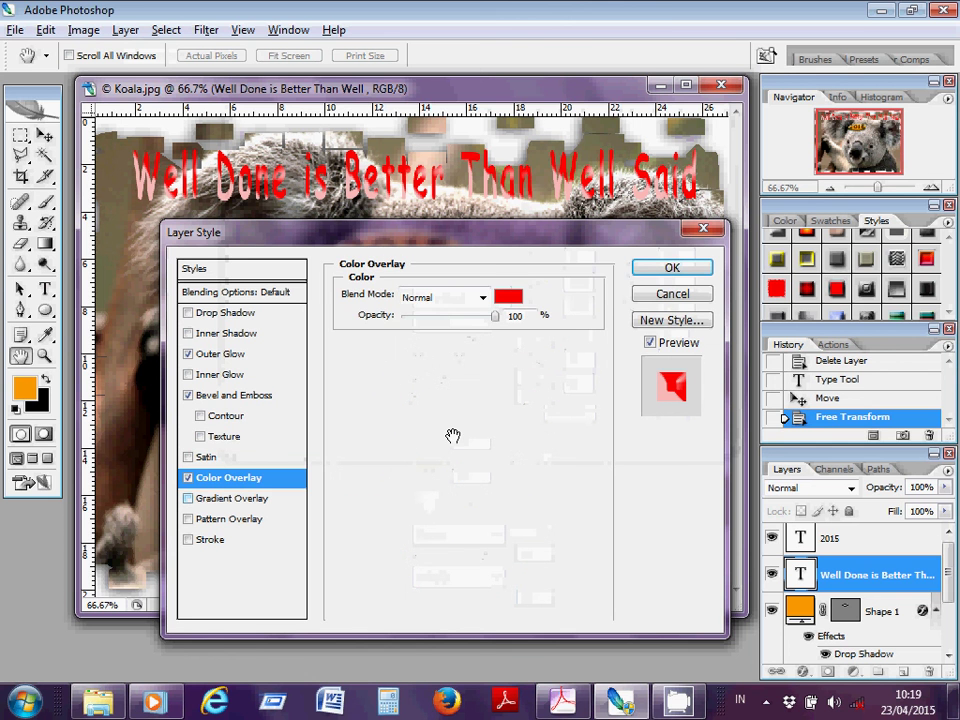
click(260, 396)
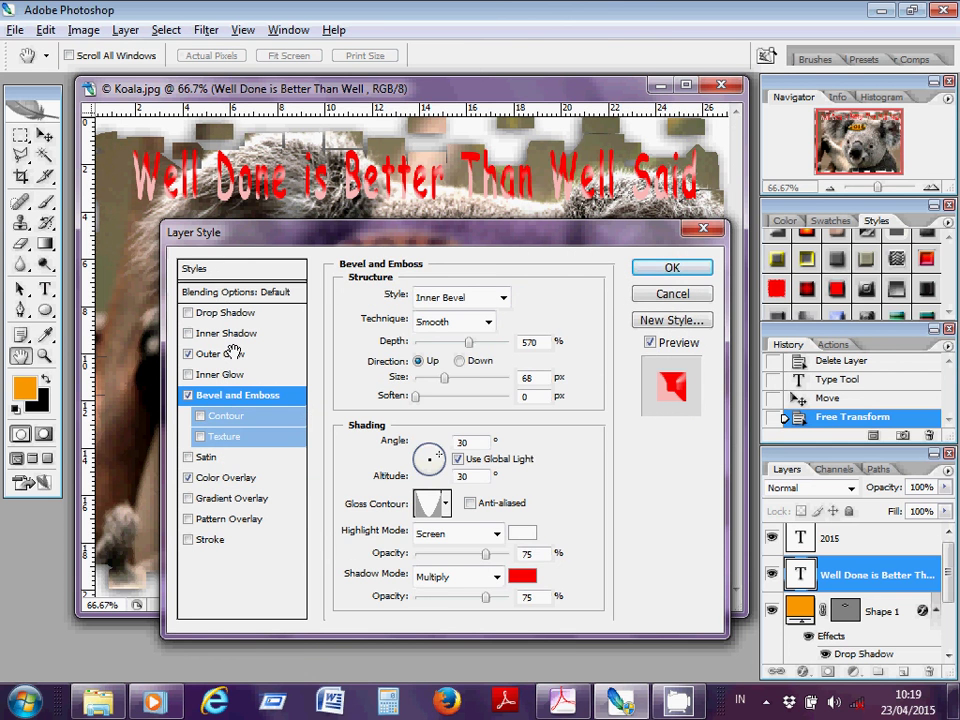
click(238, 352)
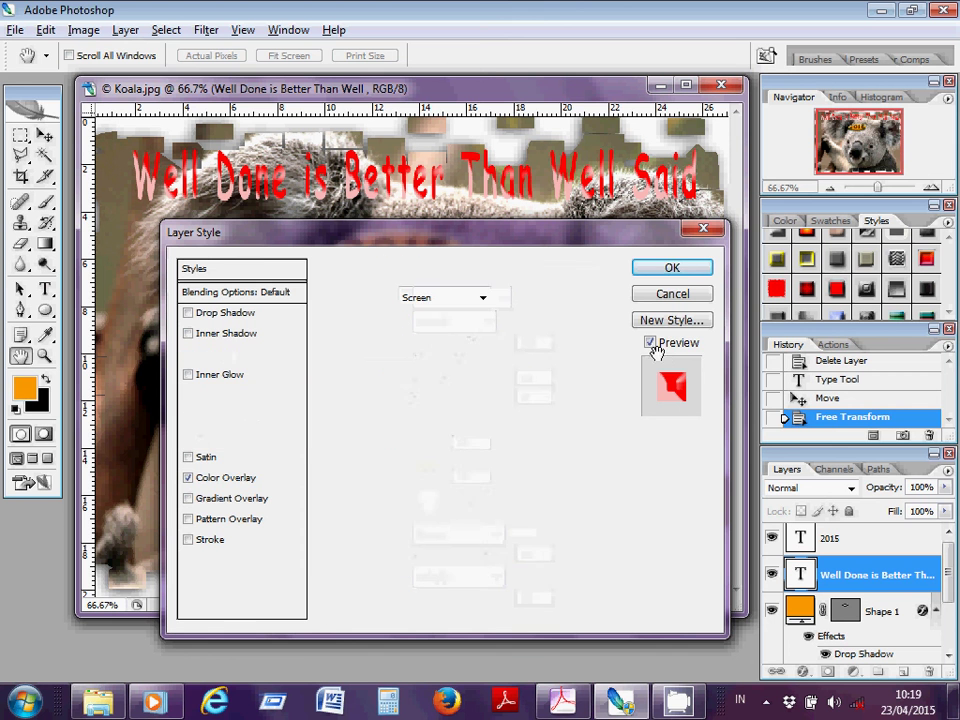
click(676, 268)
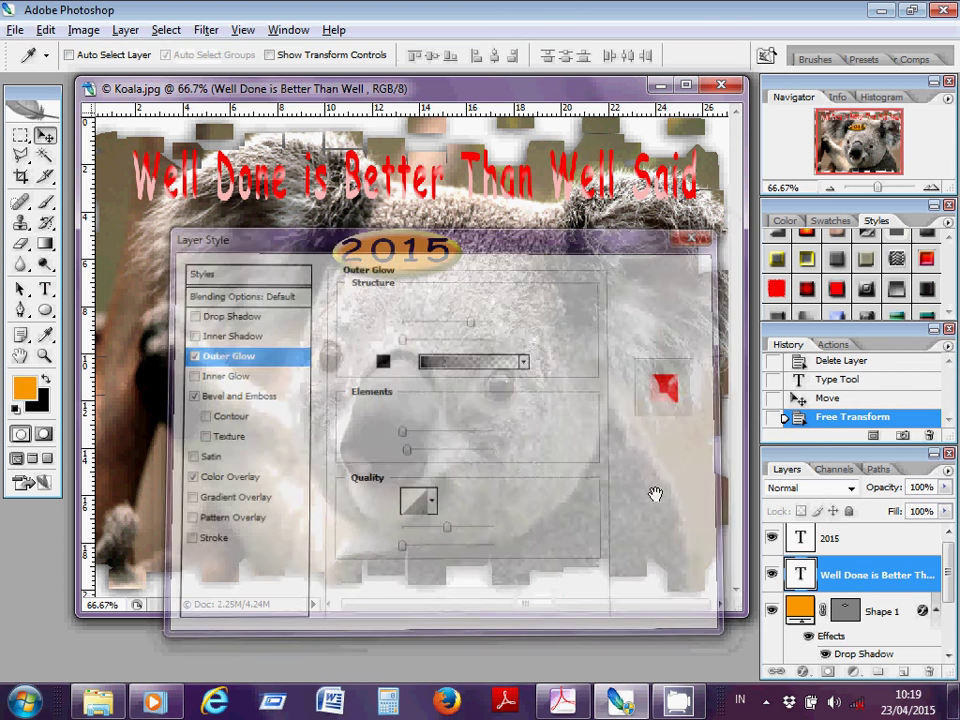
click(766, 701)
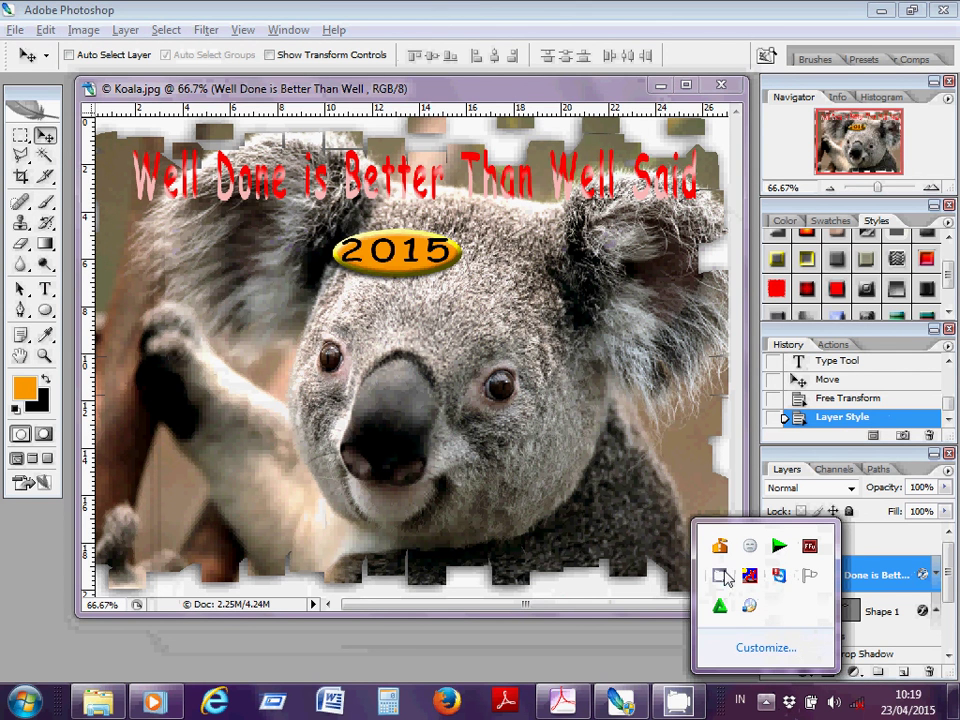